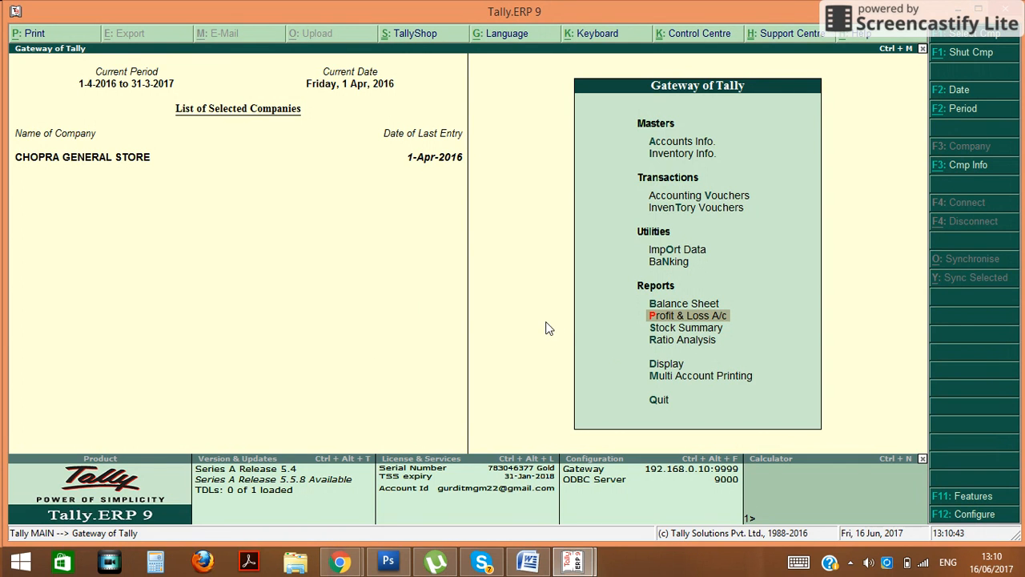
Open Chopra General Store's Profit & Loss A/c and expand it to the detailed ledger view with Alt+F1
key(Return)
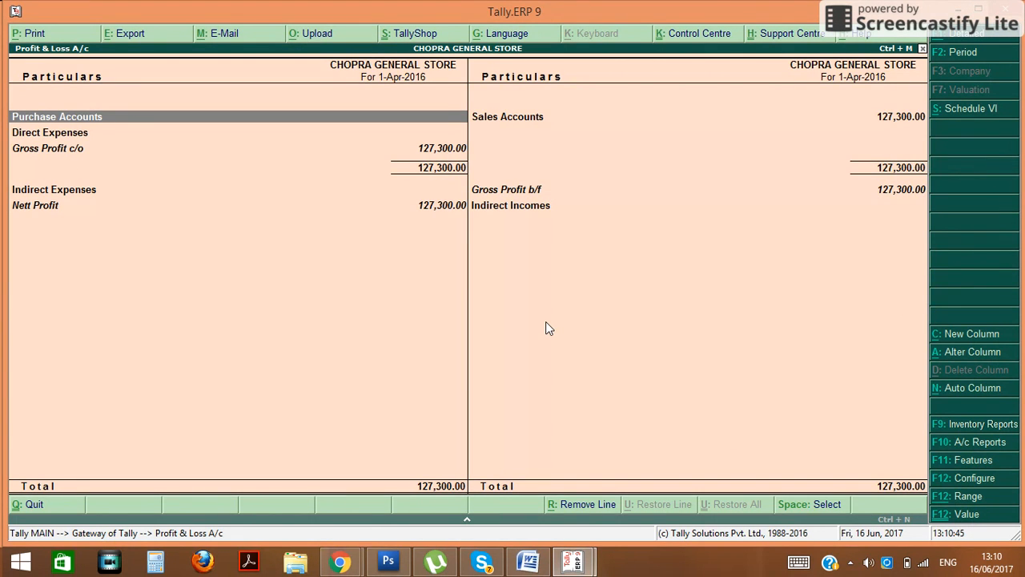
key(alt+F1)
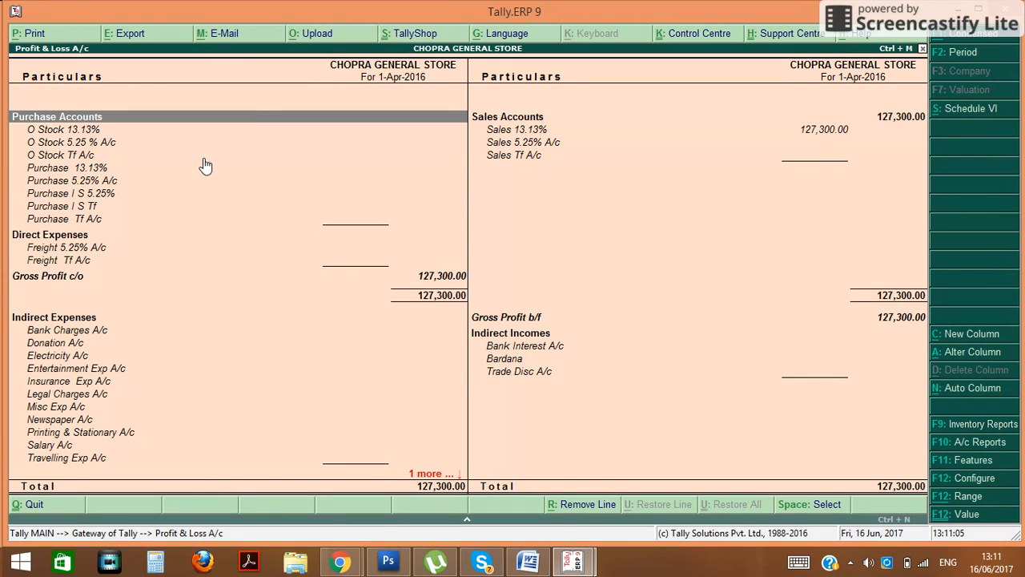
key(Escape)
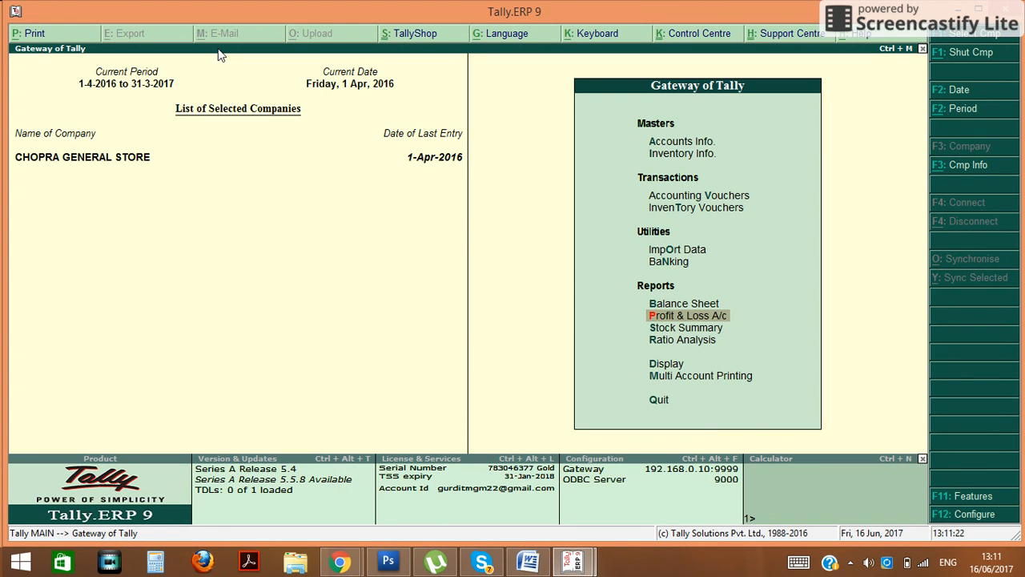
key(Return)
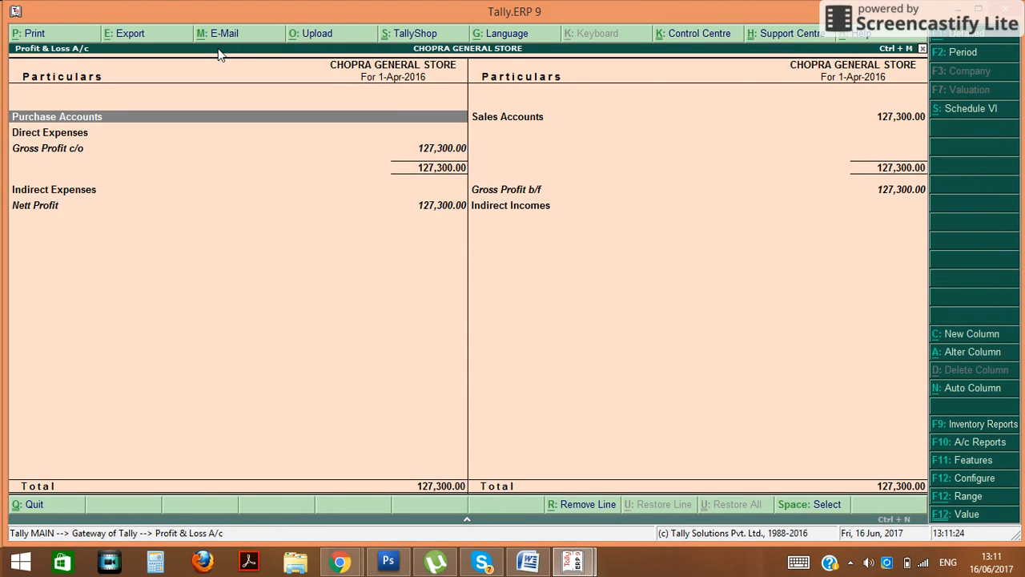
key(alt+F1)
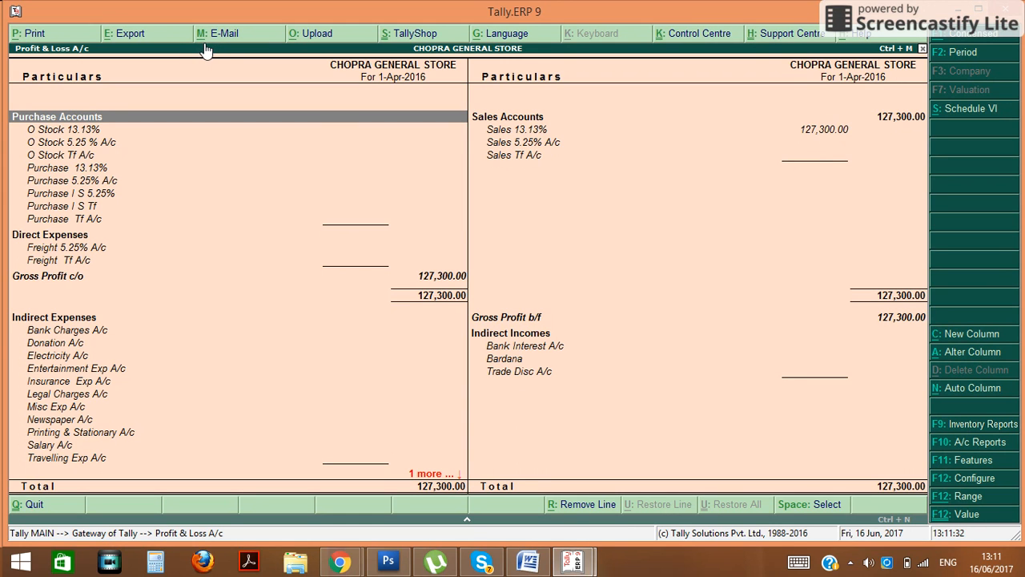
Review the report's mailing settings with Gmail server and SSL, then back out to the Gateway
click(215, 41)
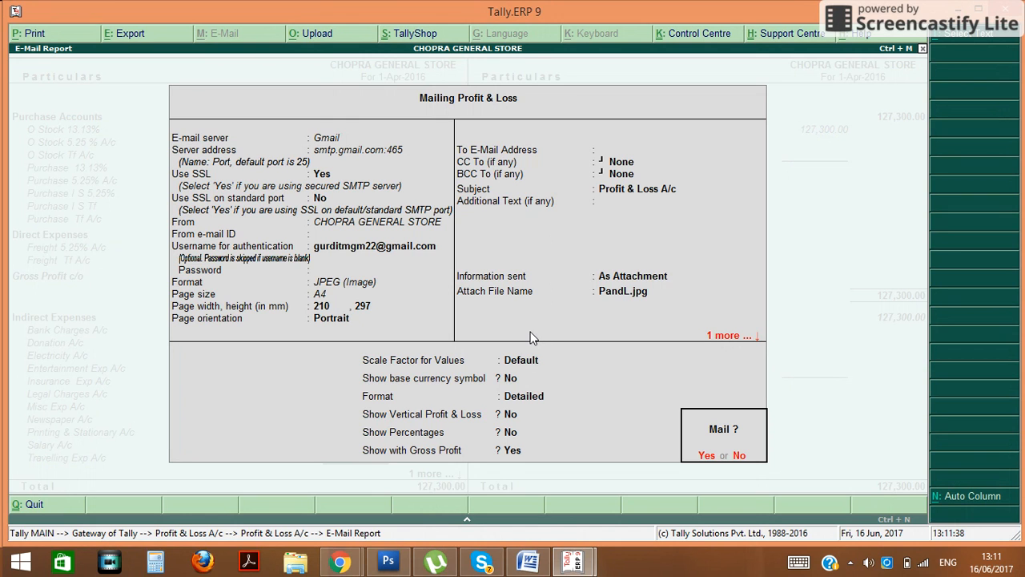
key(n)
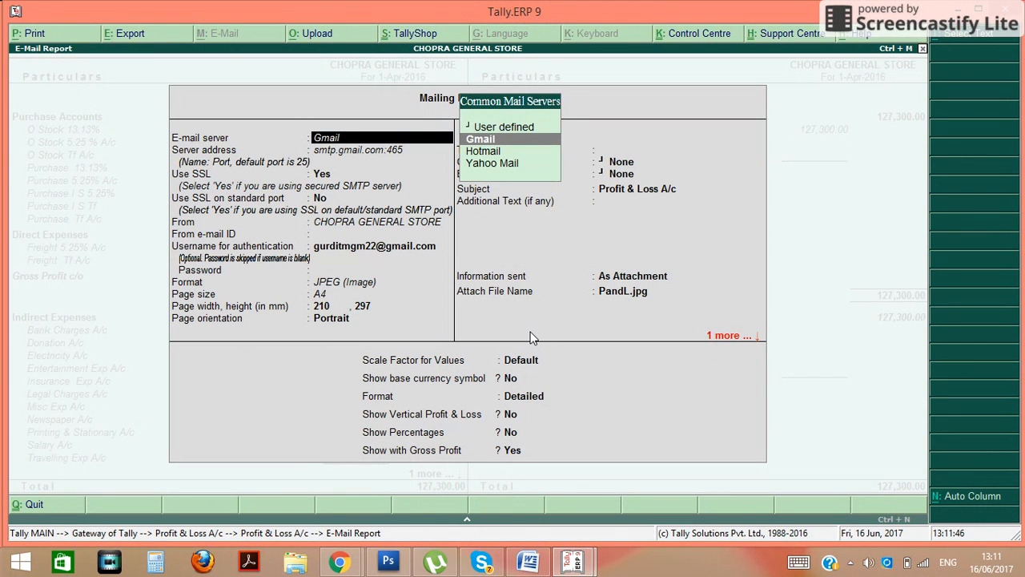
key(Return)
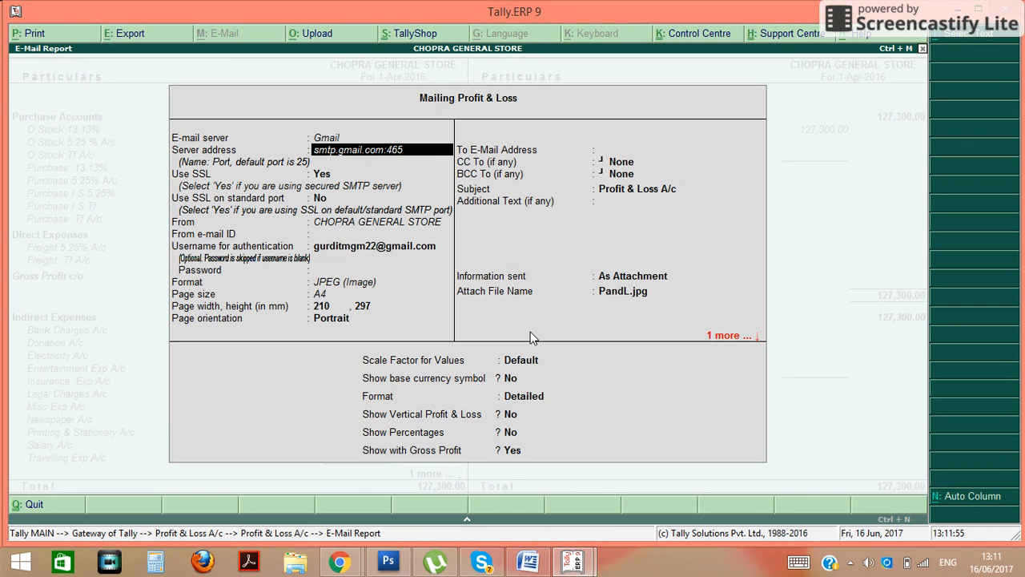
key(Return)
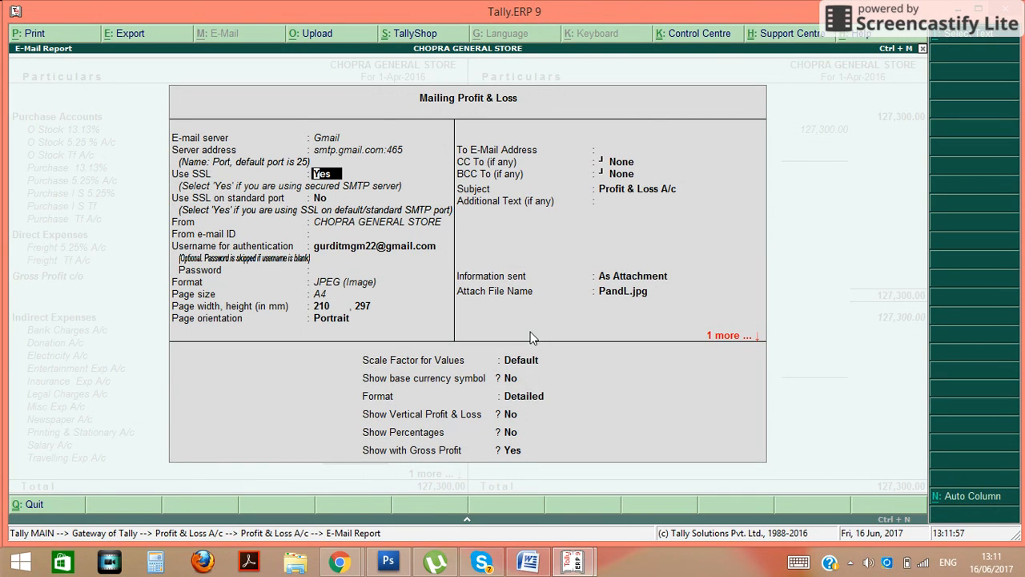
key(Return)
key(Return)
key(Return)
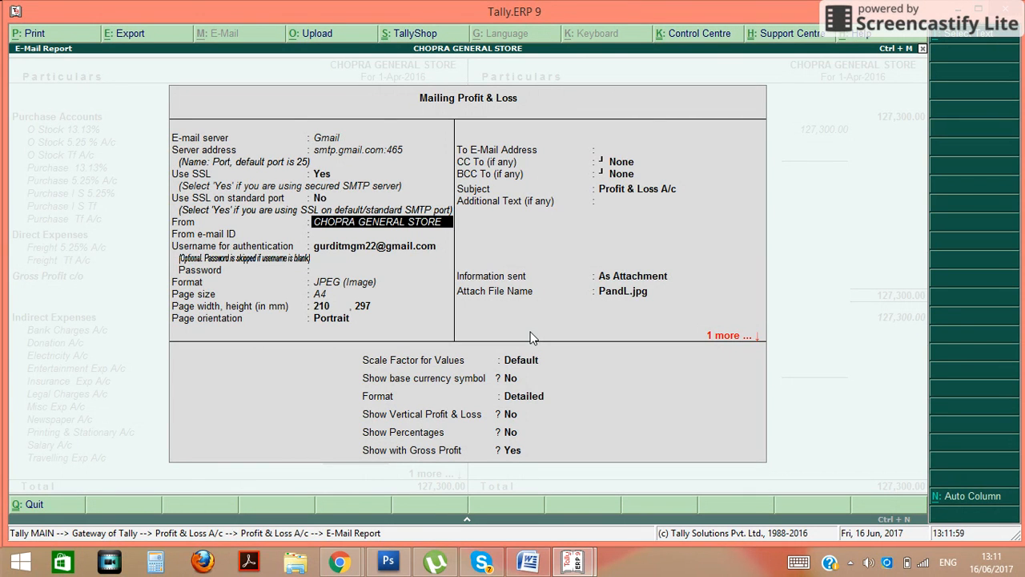
key(BackSpace)
key(Return)
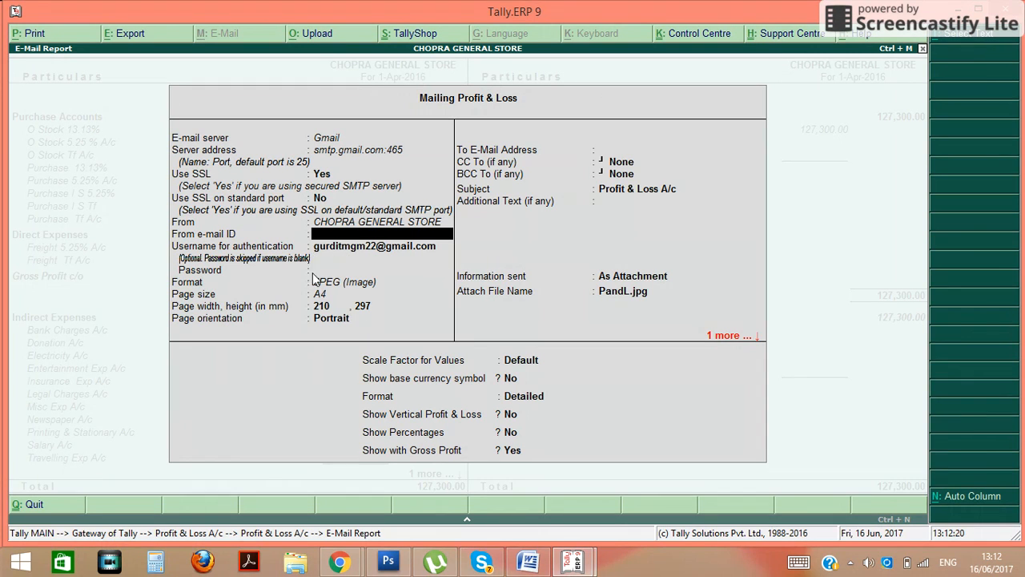
key(Escape)
key(Escape)
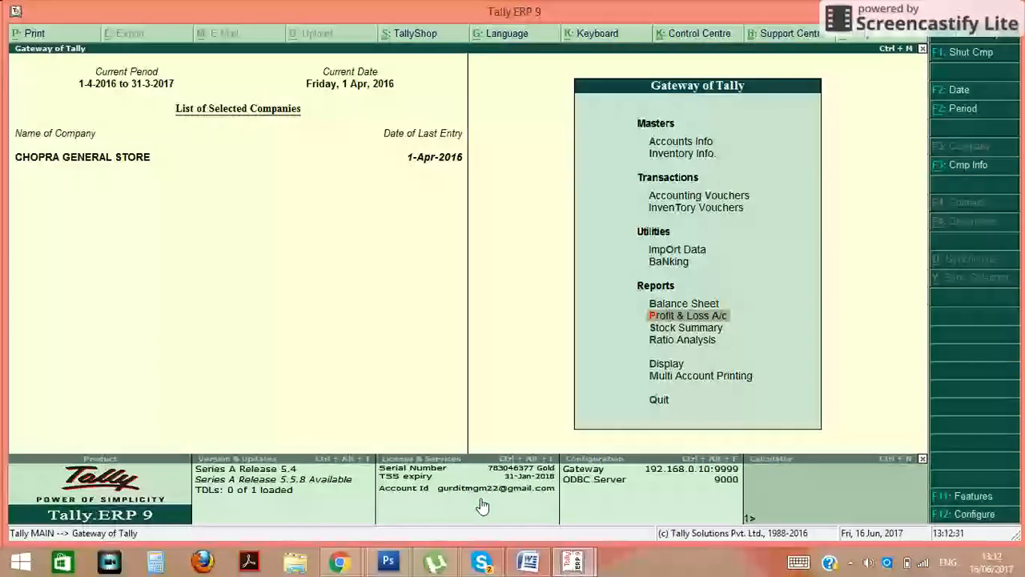
Reopen the detailed Profit & Loss A/c and its mailing settings without sending yet
key(Return)
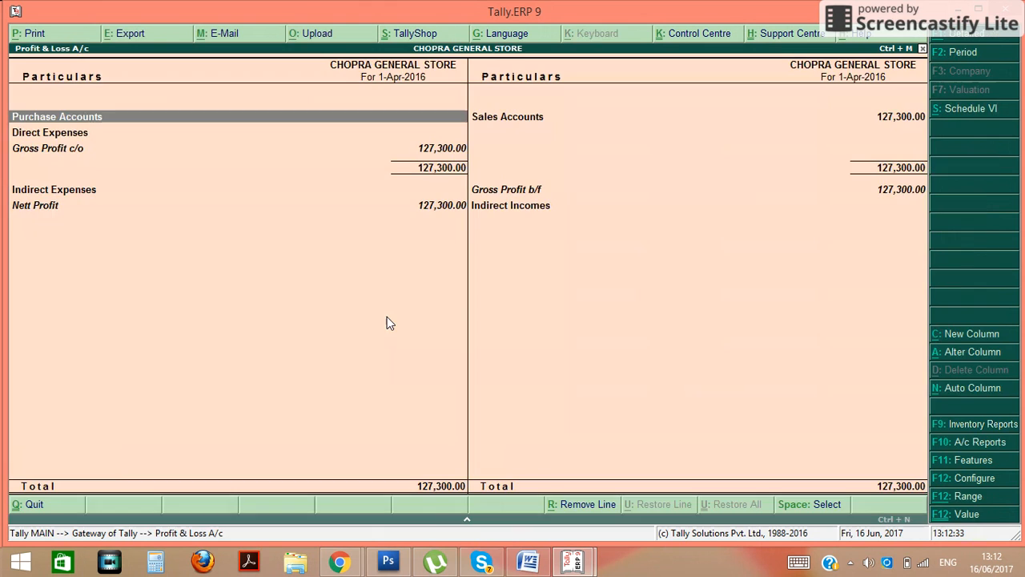
key(alt+F1)
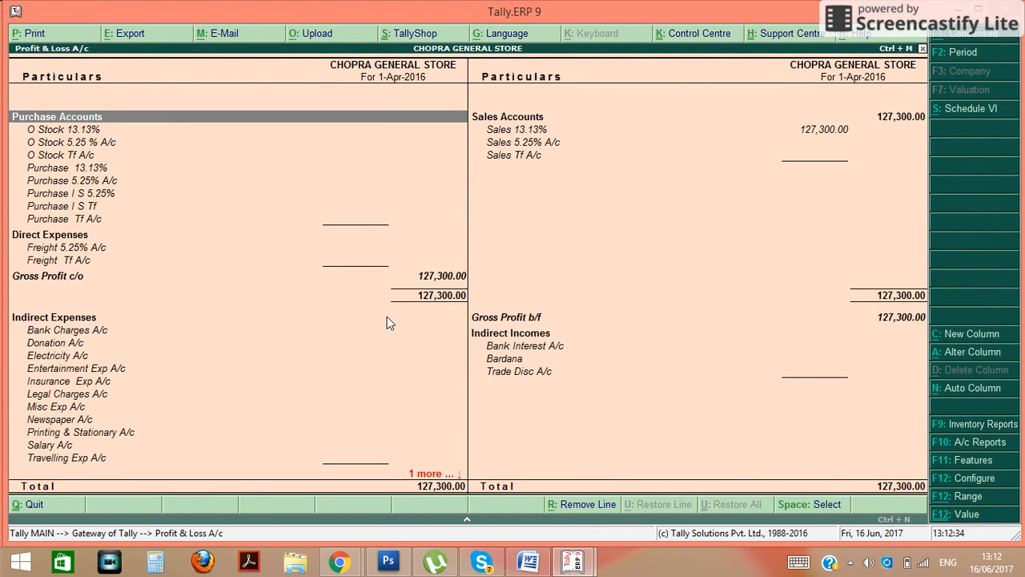
key(alt+m)
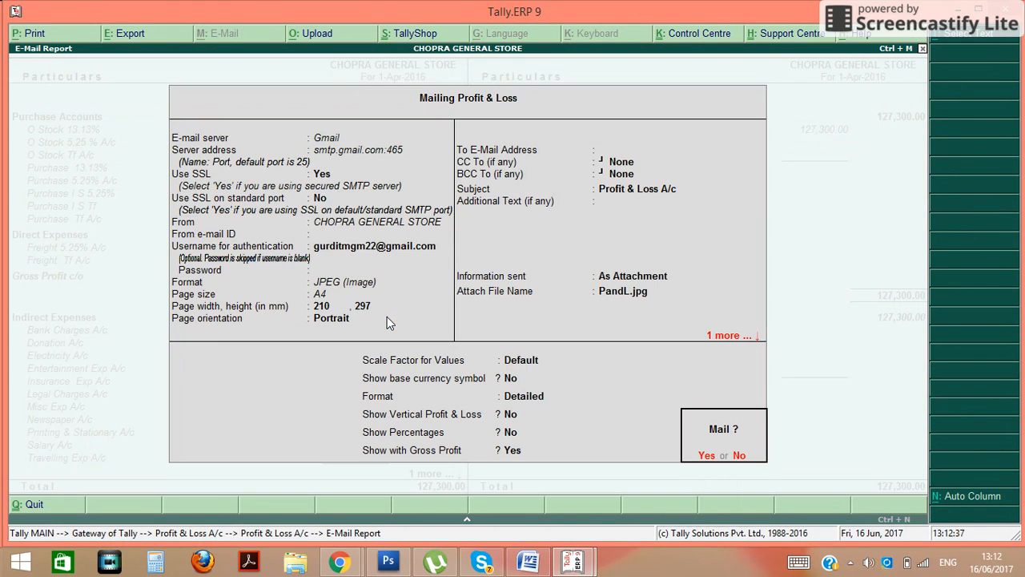
key(n)
Enter the sender's Gmail address as the From e-mail ID
key(Return)
key(Return)
key(Return)
key(Return)
key(Return)
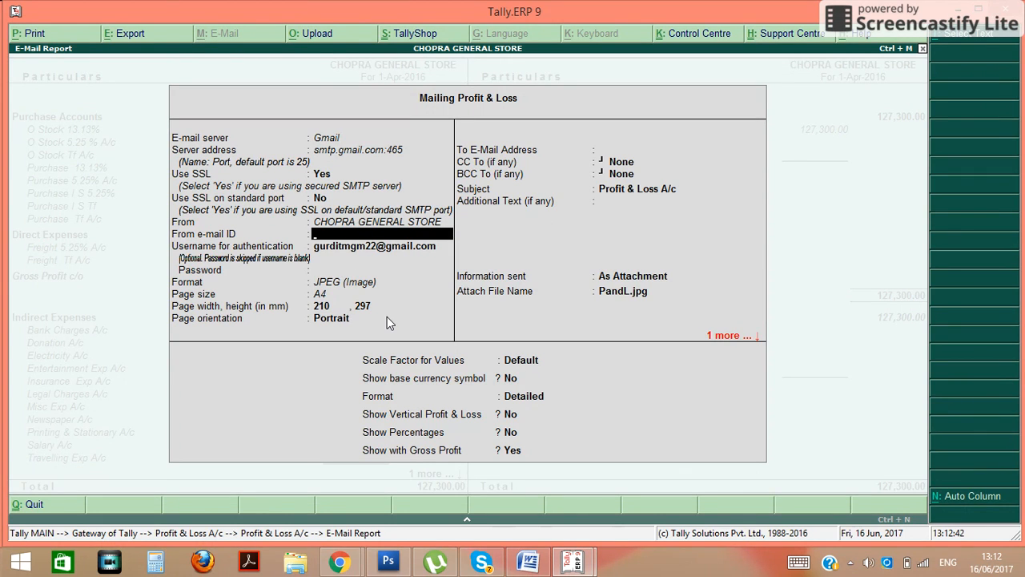
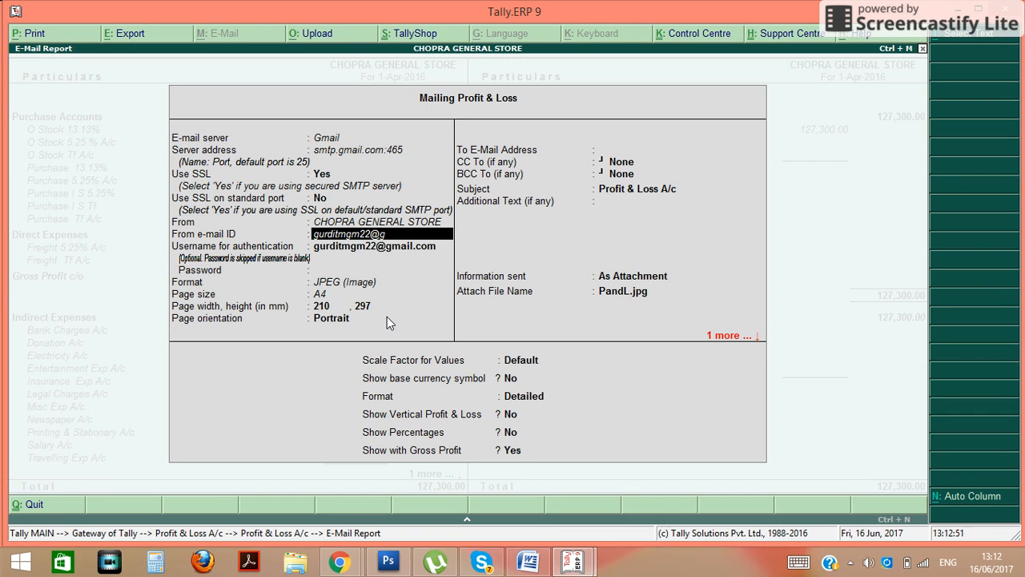
key(Return)
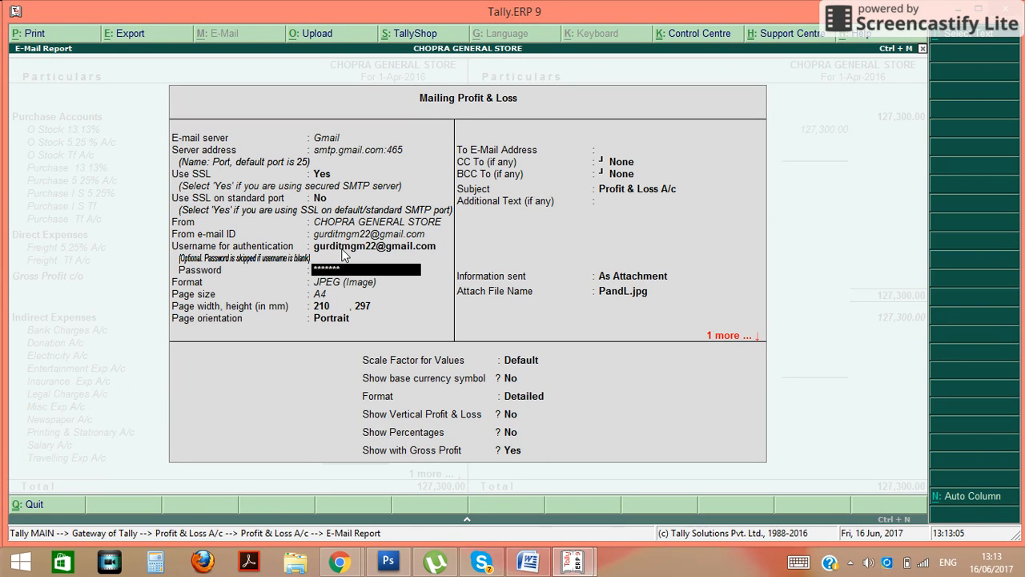
Set the attachment format to Excel (Spreadsheet), keeping Excel formatting on
key(Return)
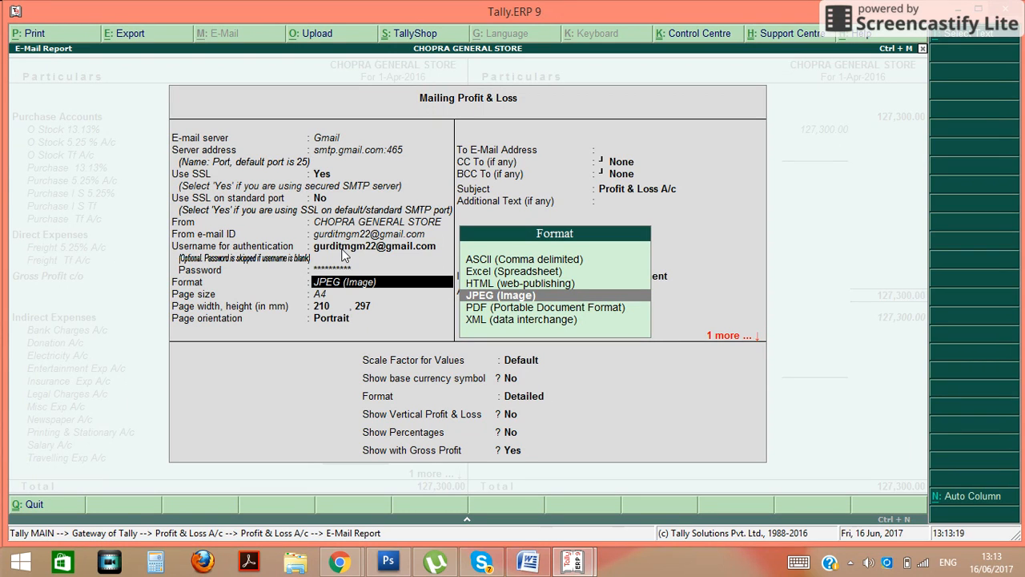
key(Up)
key(Up)
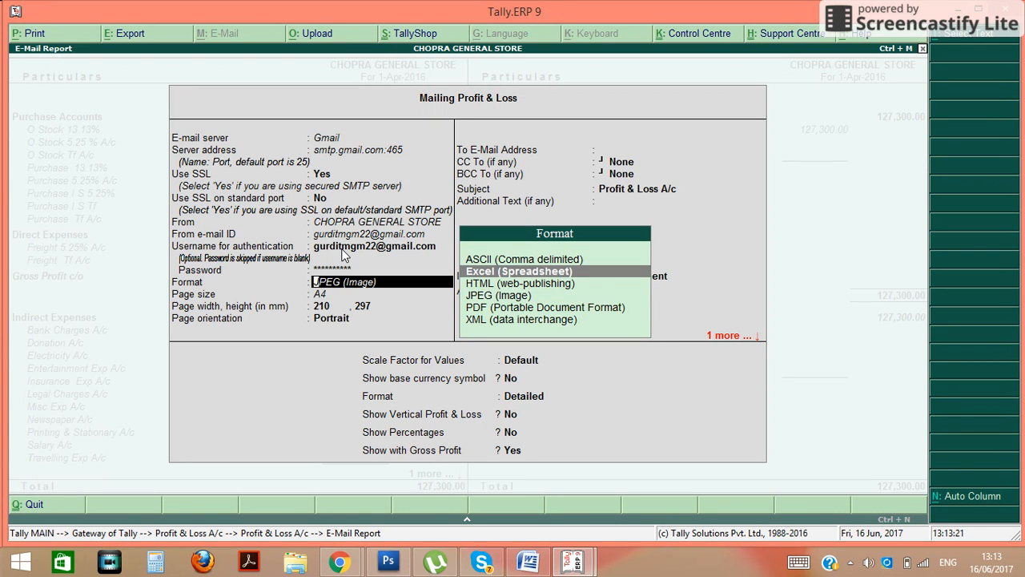
key(Return)
key(Return)
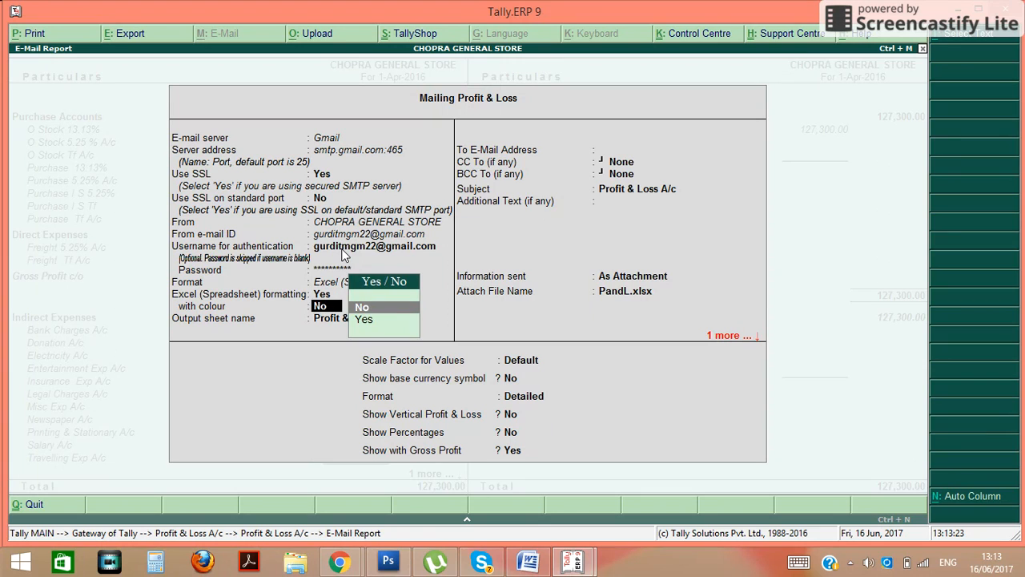
key(Return)
key(Return)
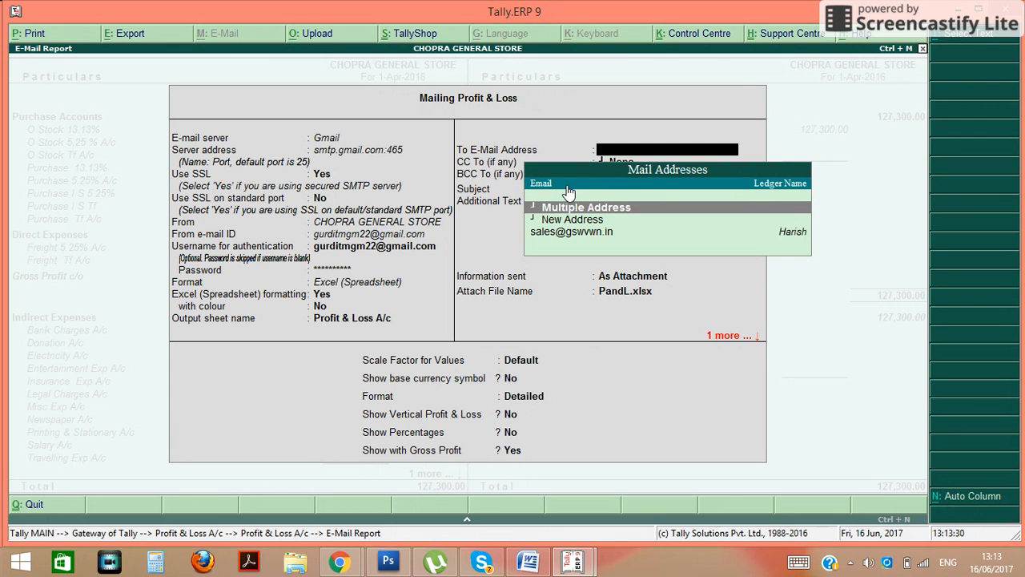
Enter the recipient's Gmail address as a New Address in the To field
key(Down)
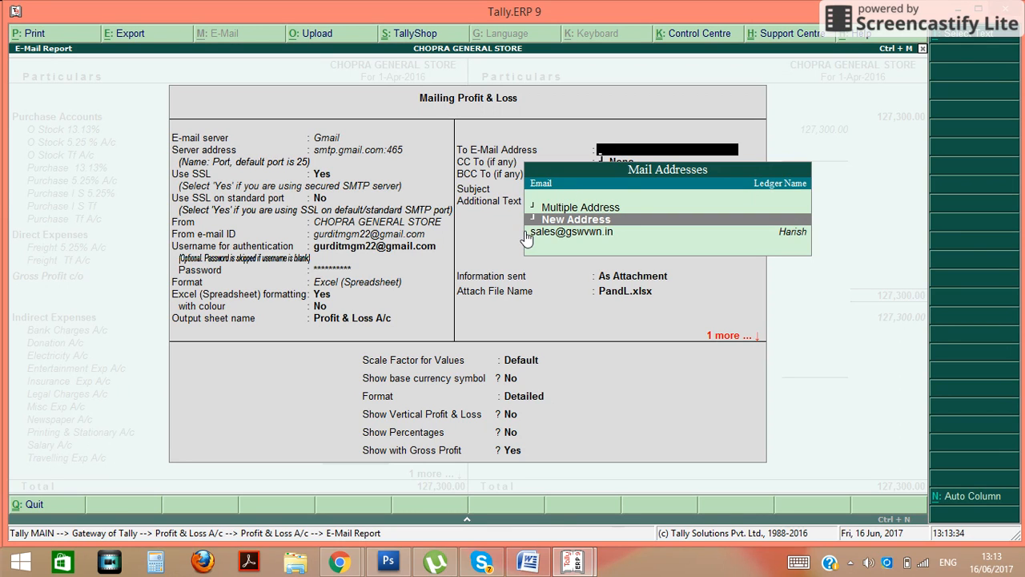
key(Up)
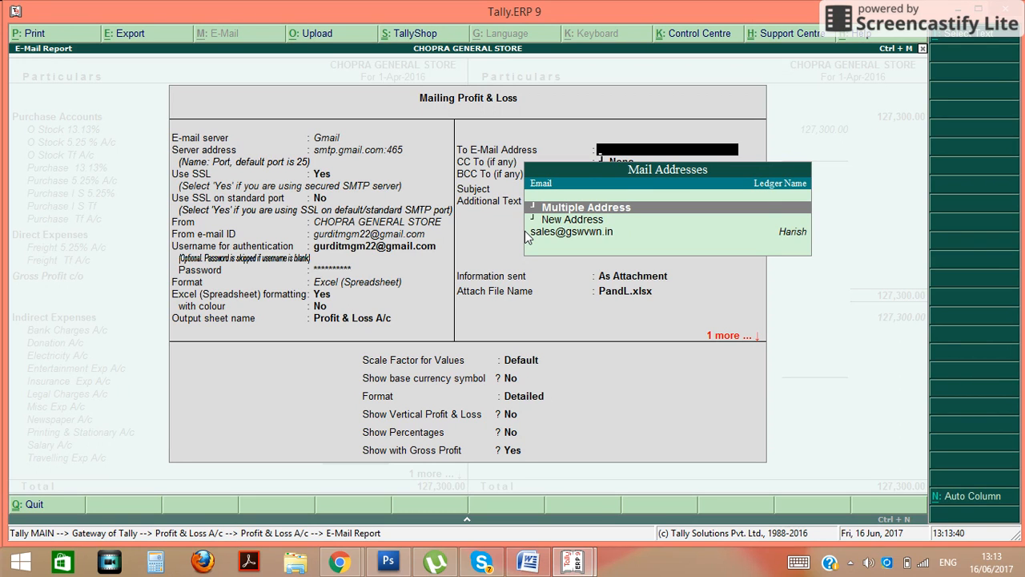
key(Down)
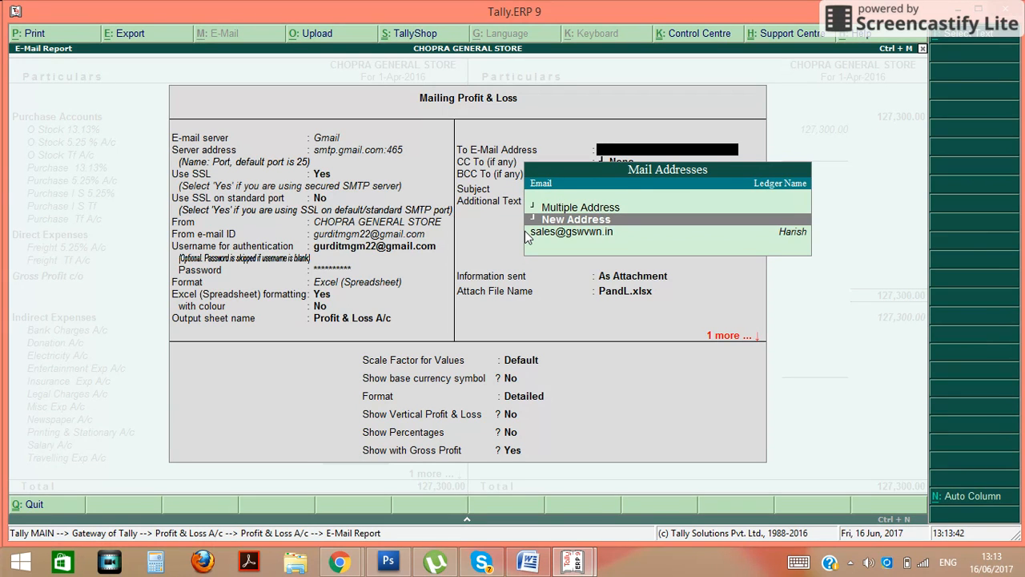
key(Return)
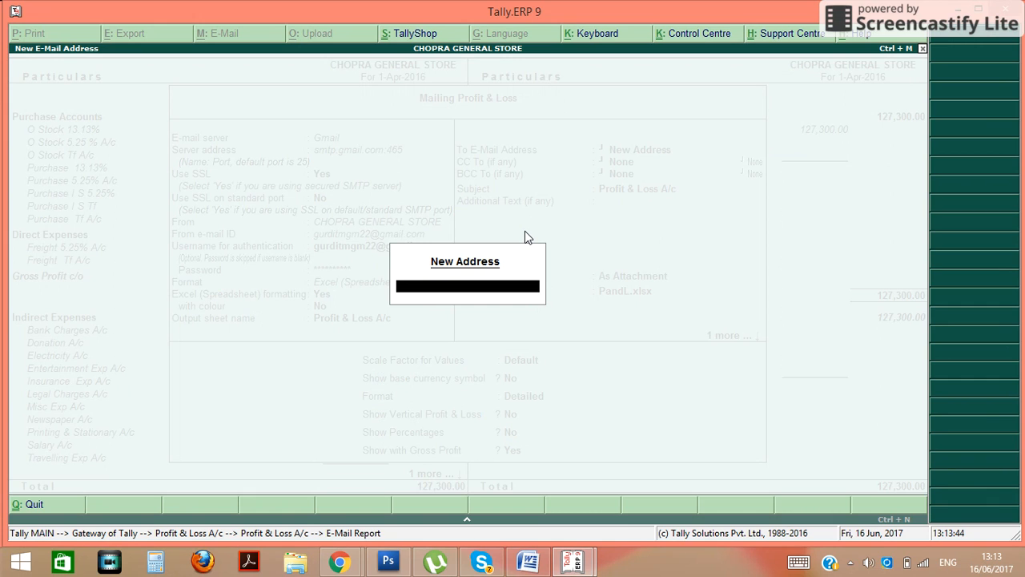
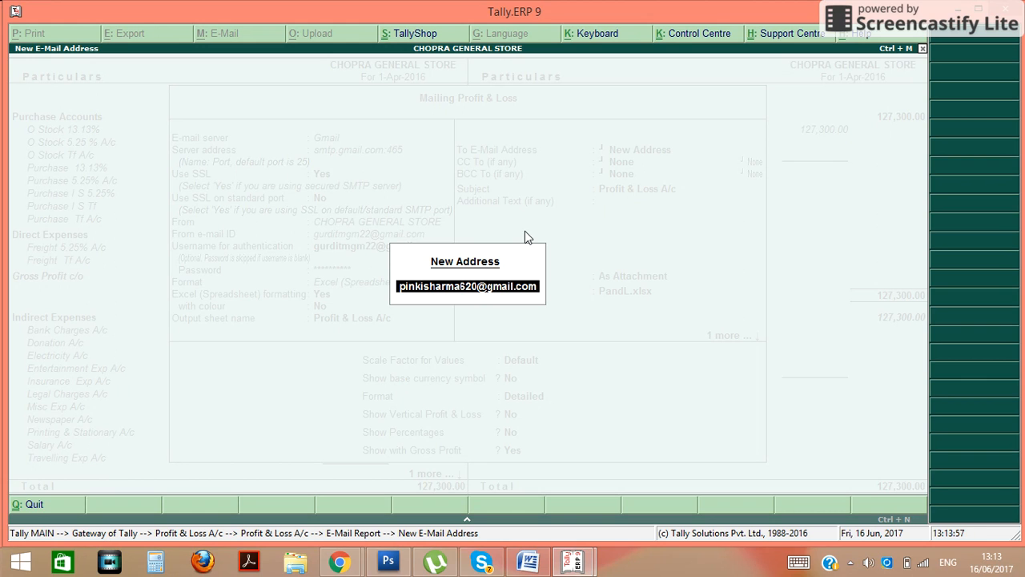
key(Return)
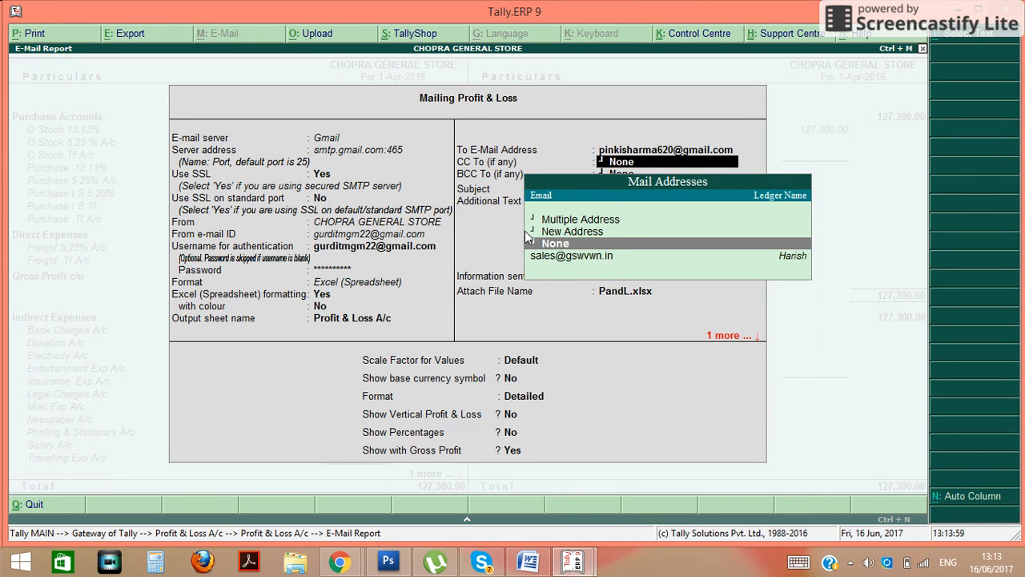
Accept no CC/BCC, subject 'Profit & Loss A/c' and attachment PandL.xlsx, reaching the send prompt
key(Return)
key(Return)
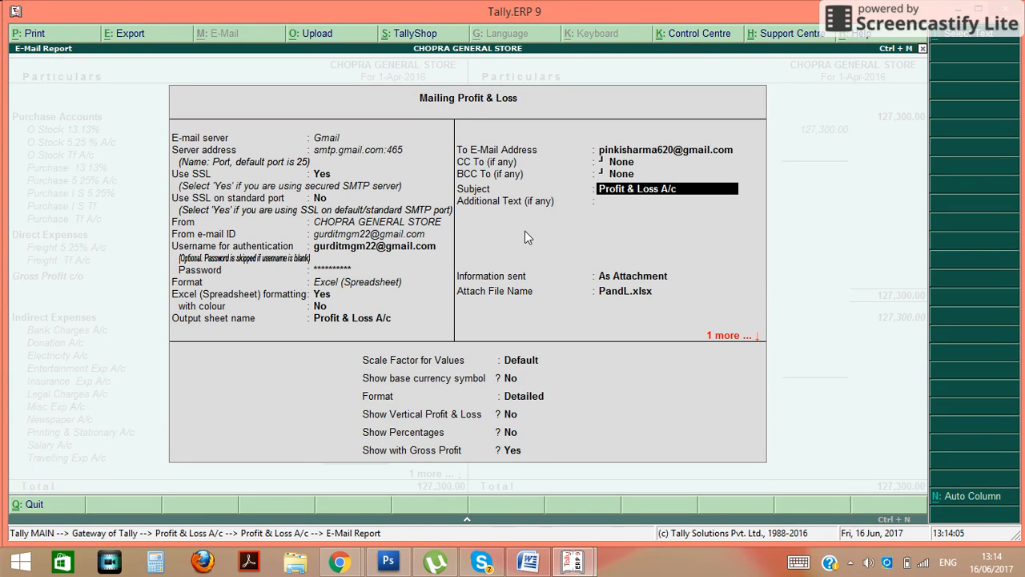
key(Return)
key(Return)
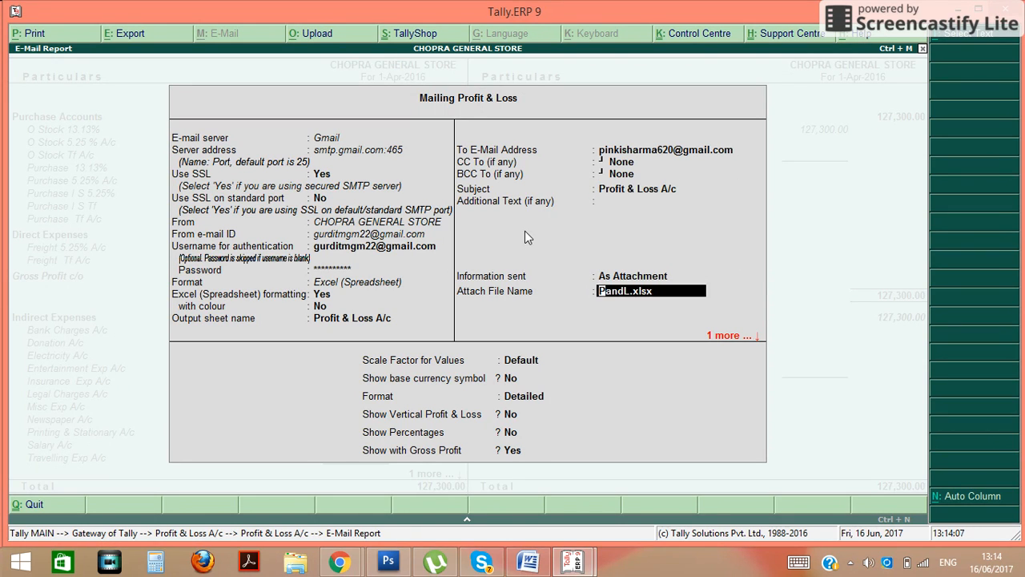
key(Return)
key(Return)
key(Return)
key(Return)
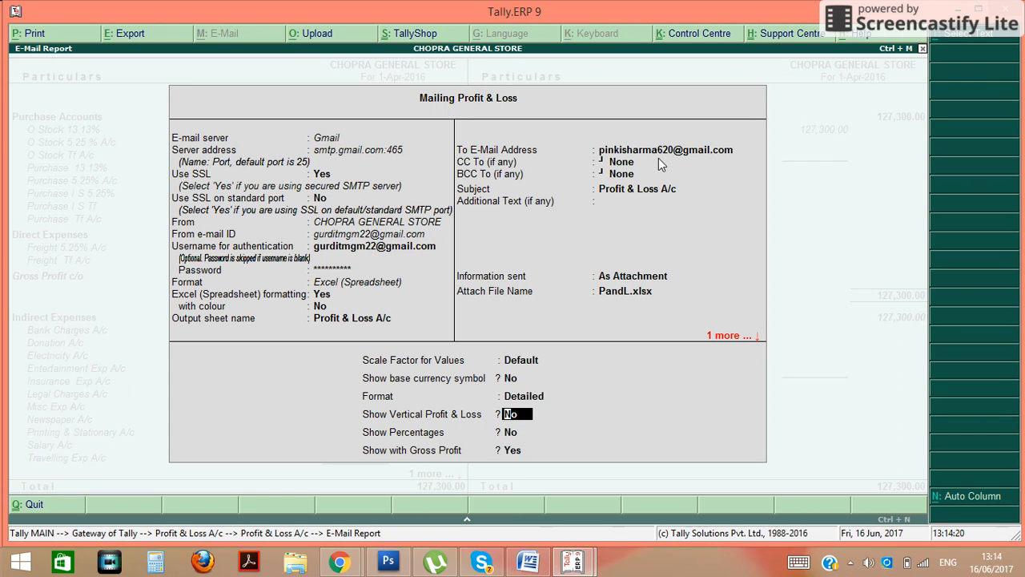
key(Return)
key(Return)
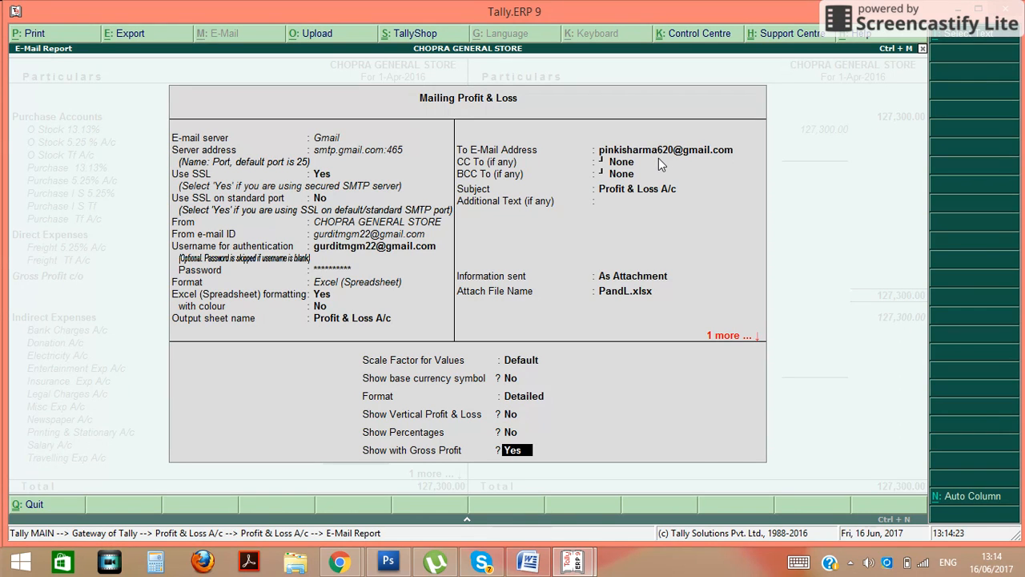
key(Return)
key(Return)
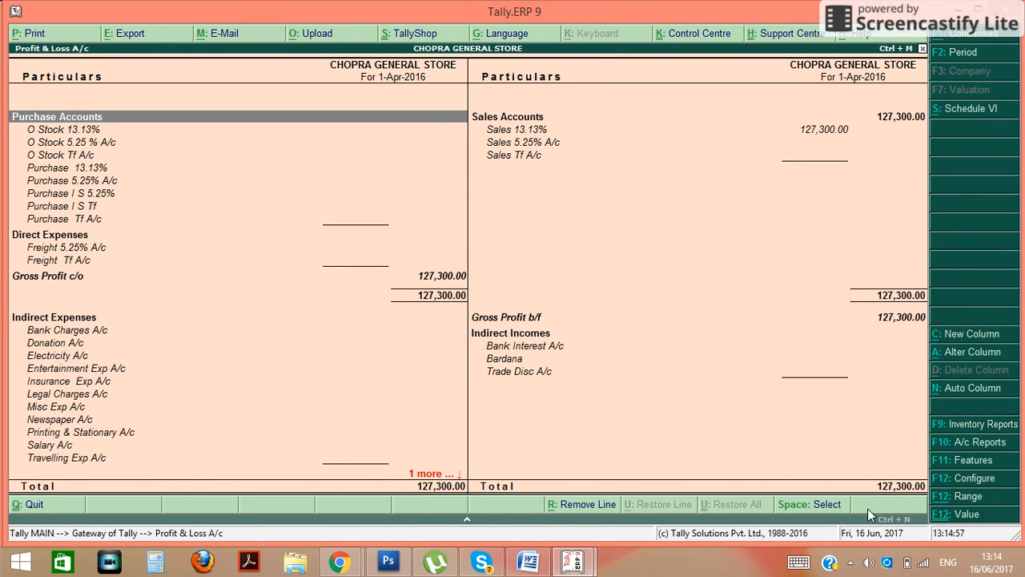
Minimize the Tally windows and load gmail.com in Chrome
click(962, 11)
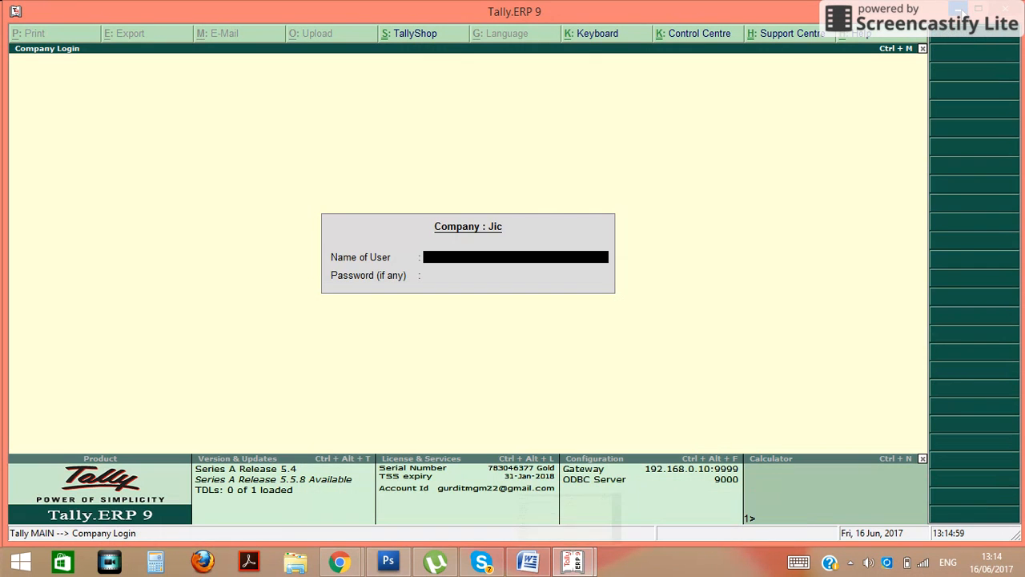
click(962, 11)
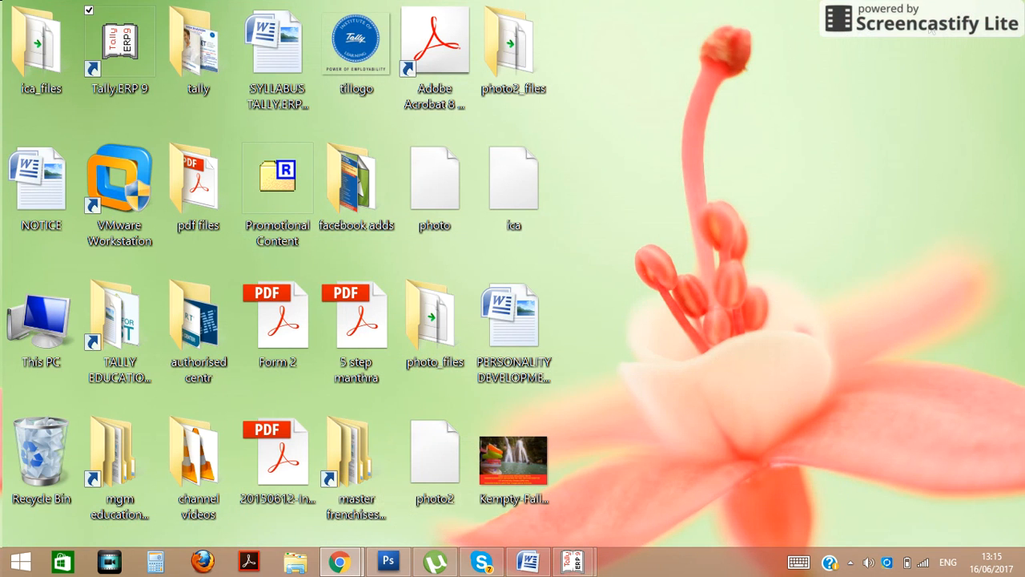
mouse_move(349, 565)
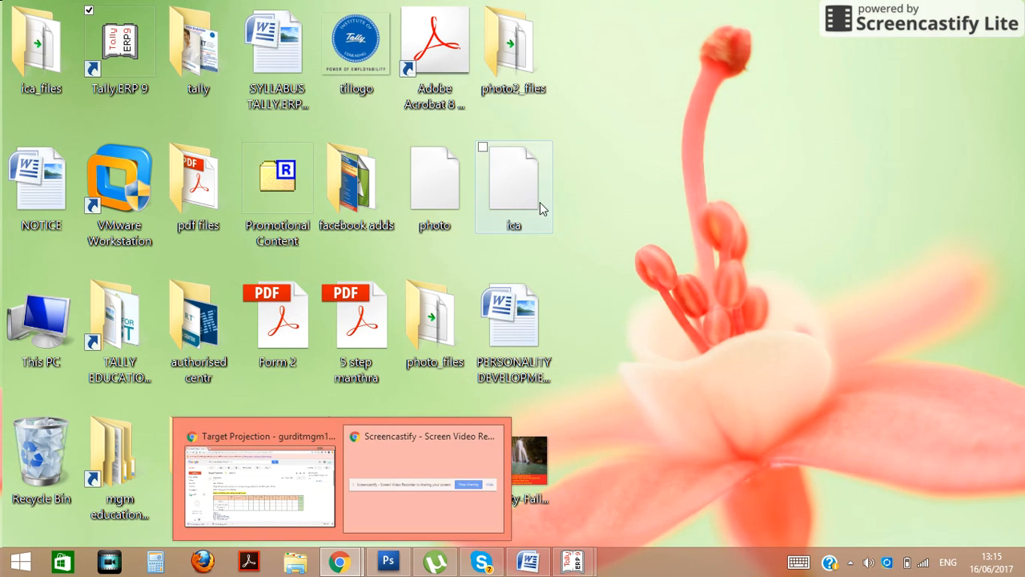
click(278, 442)
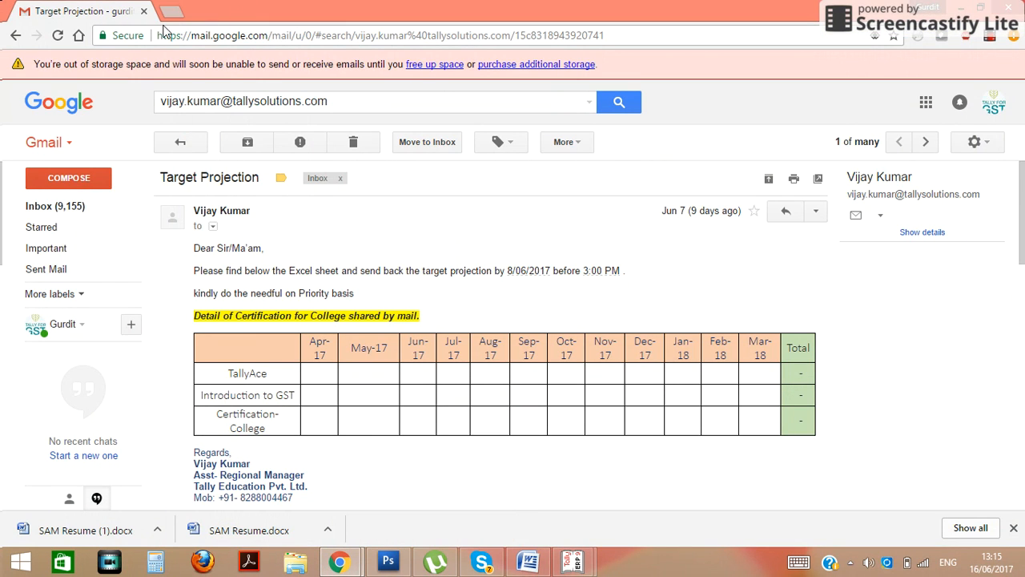
click(190, 39)
text(g)
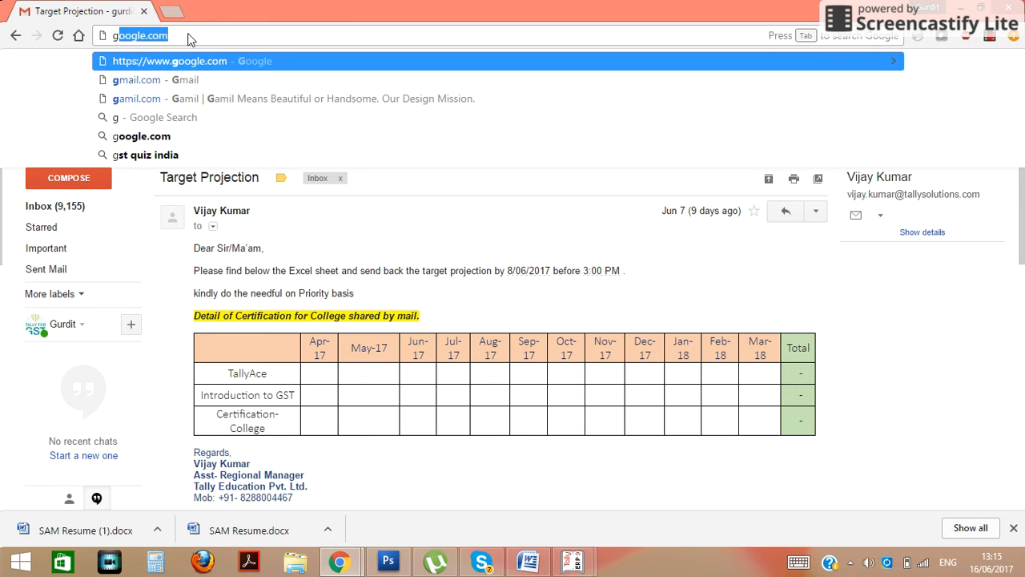
text(mail.com)
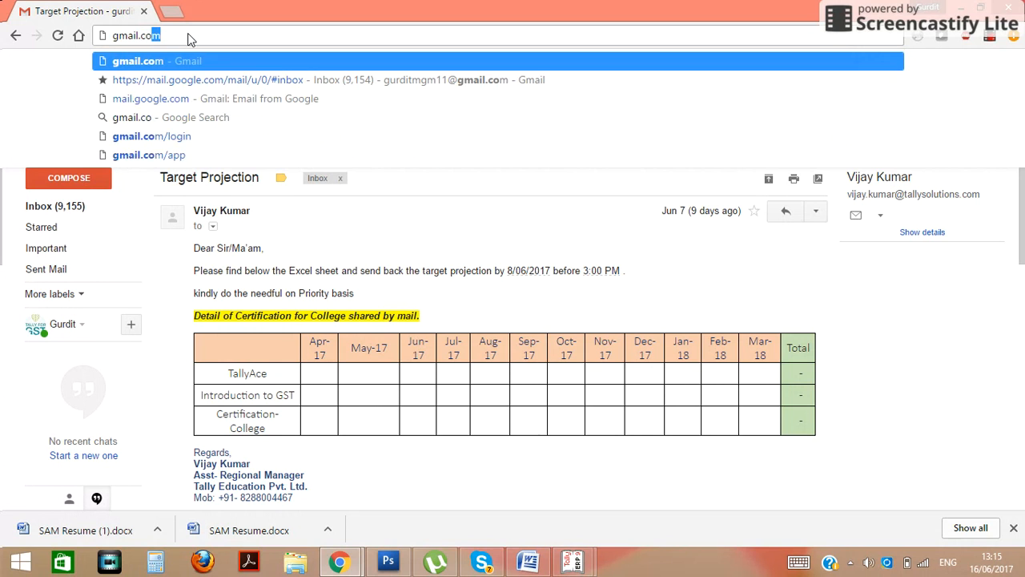
key(Return)
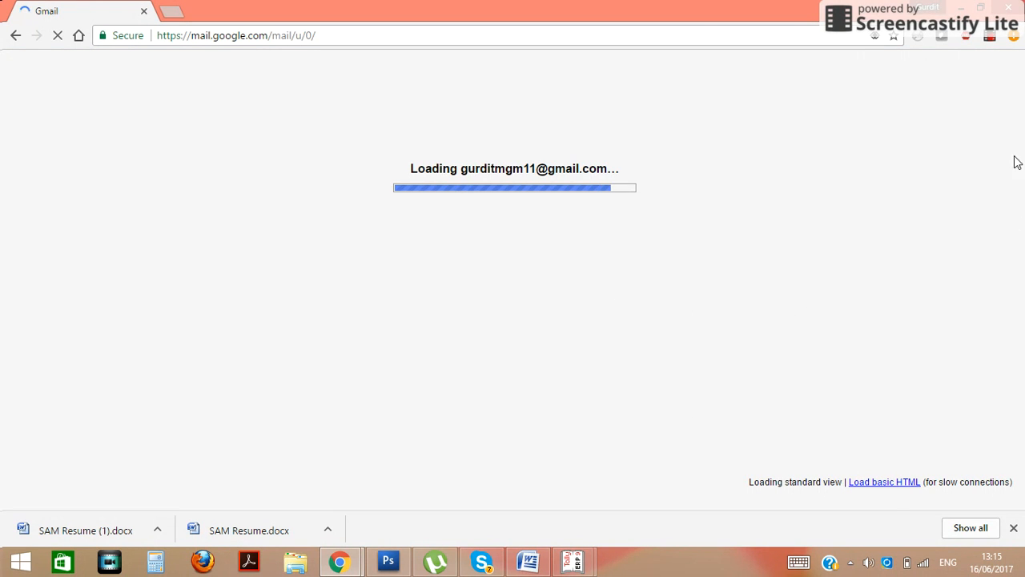
Sign out of the current Gmail account, confirming Leave
click(994, 103)
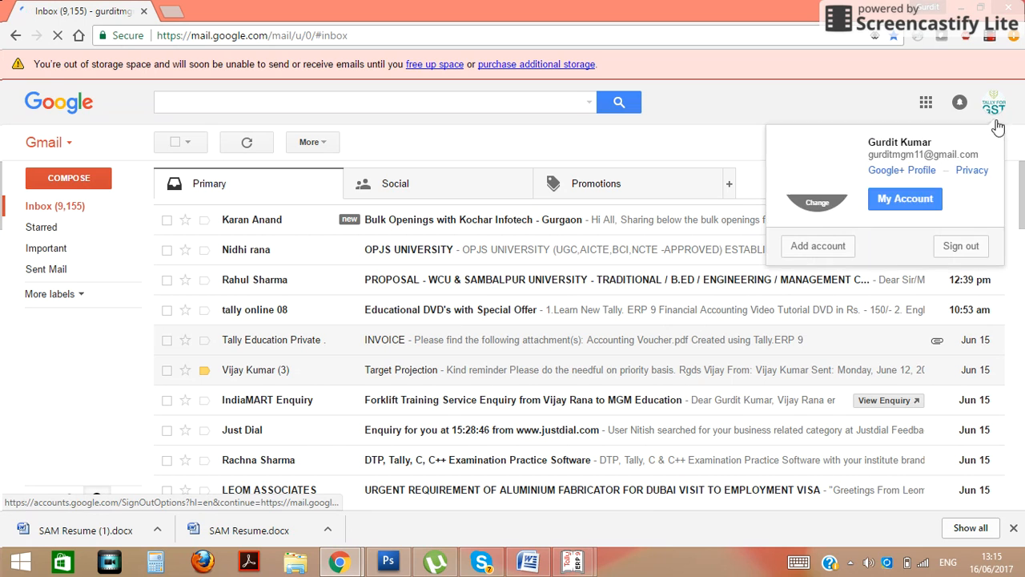
click(955, 248)
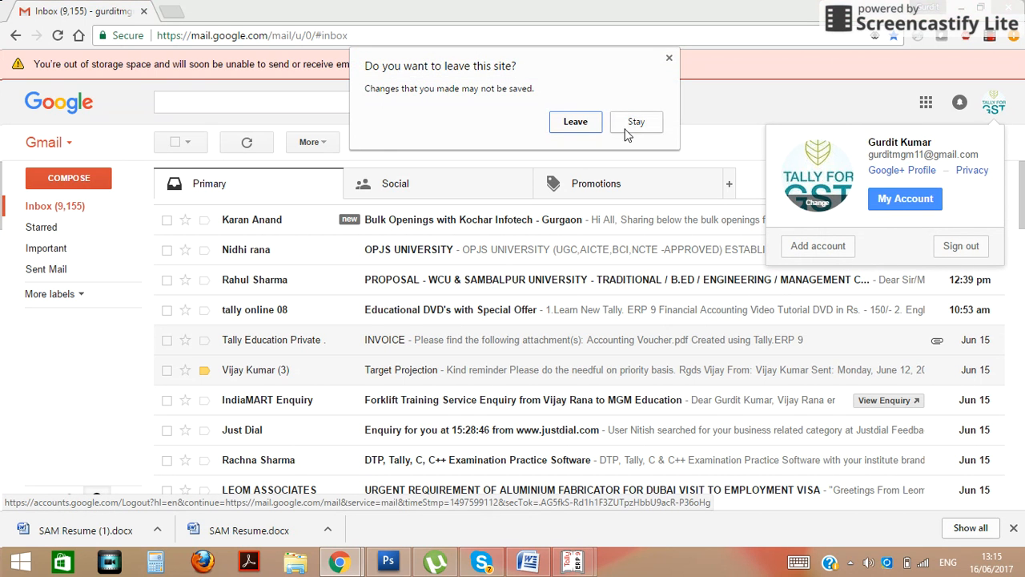
click(577, 122)
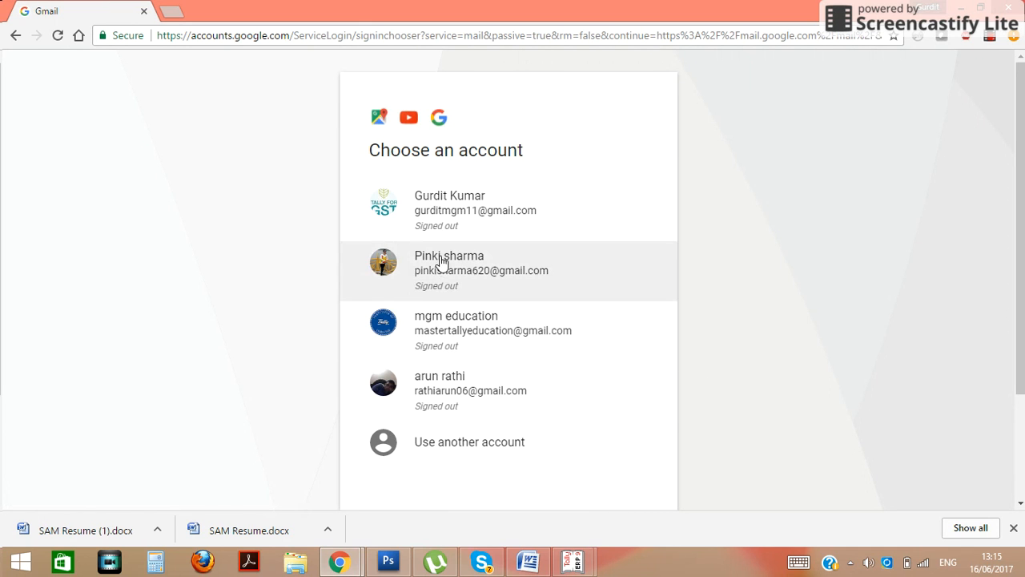
Choose the recipient's account and sign in with its password
click(443, 276)
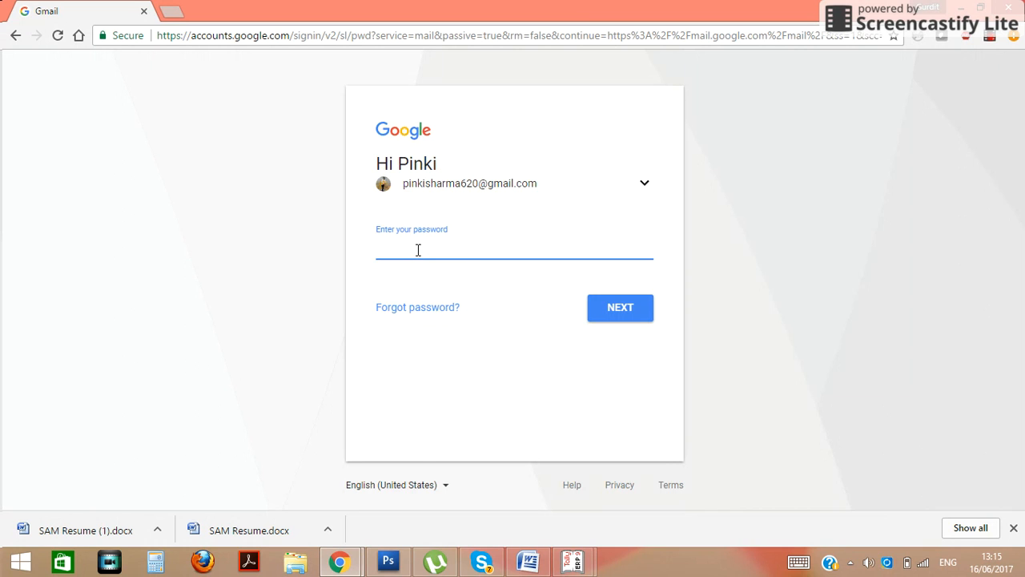
text(••••••••••)
key(Return)
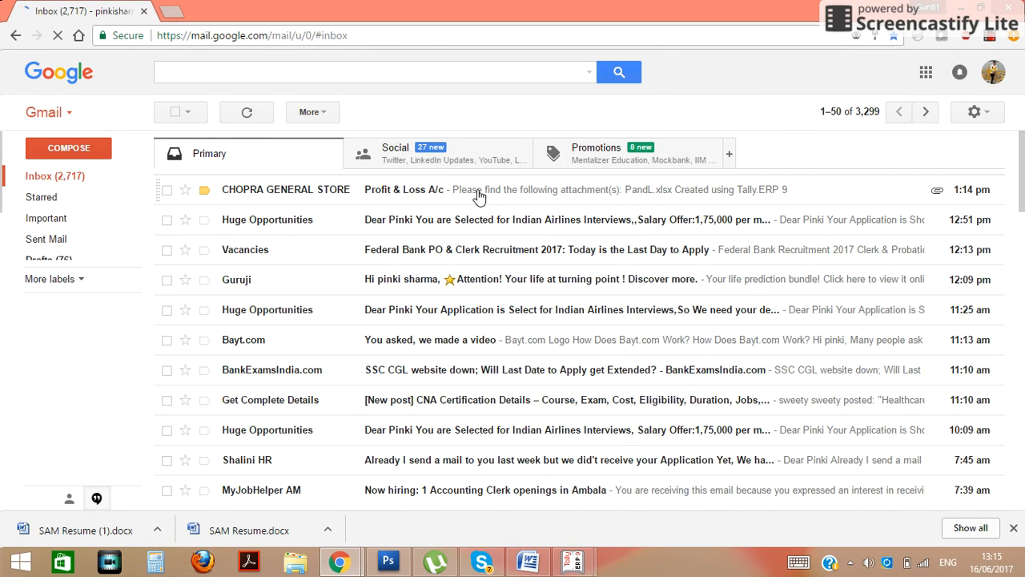
Open the CHOPRA GENERAL STORE Profit & Loss A/c e-mail, preview PandL.xlsx, then minimize Chrome
click(479, 189)
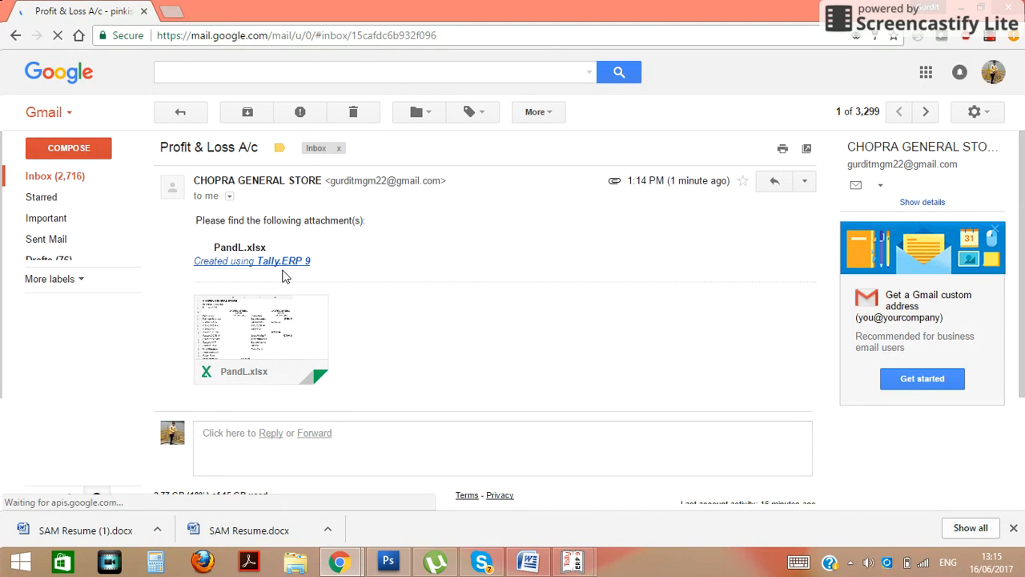
mouse_move(233, 375)
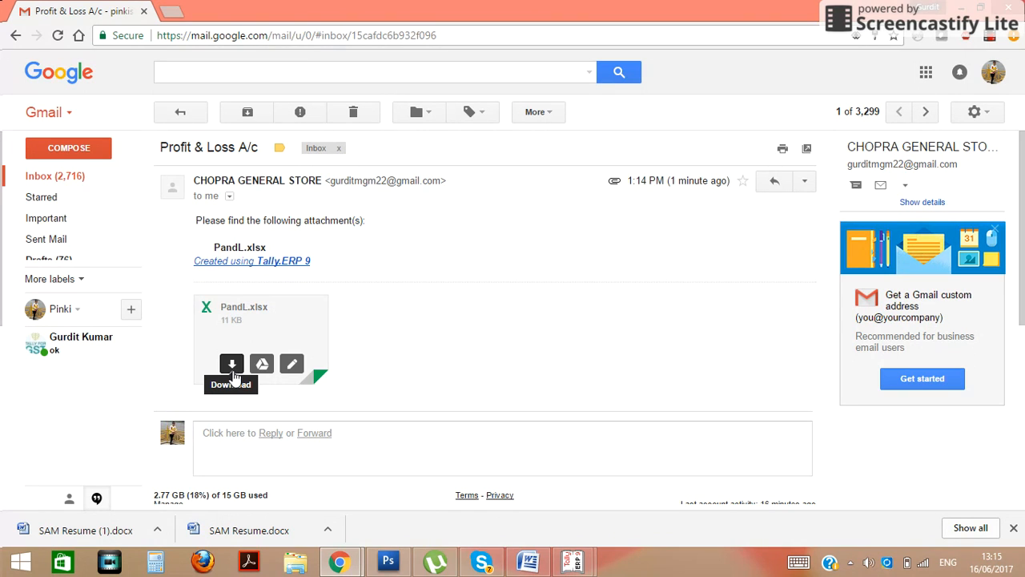
click(242, 322)
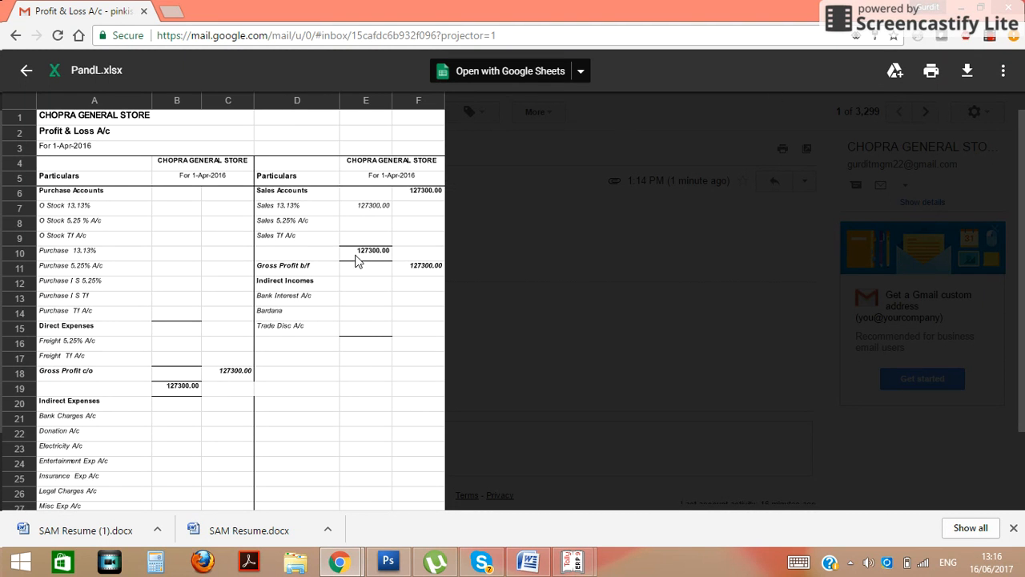
click(26, 72)
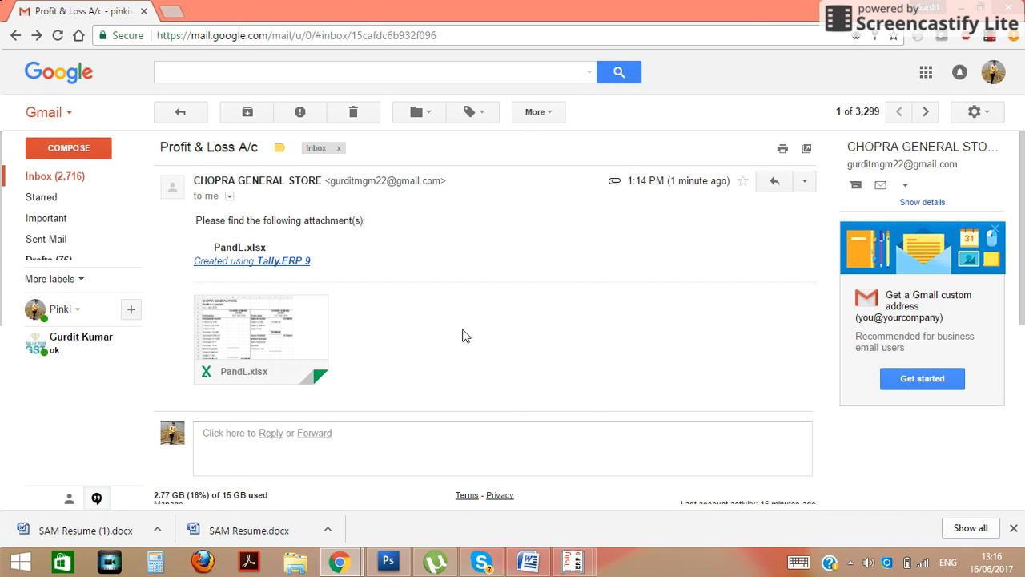
click(965, 7)
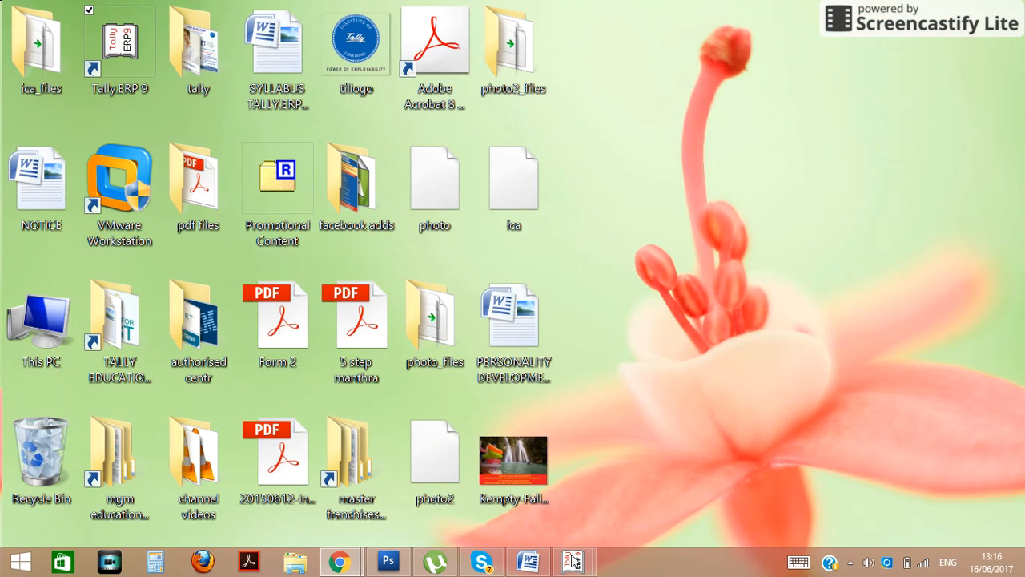
Restore the Tally Profit & Loss A/c window from the taskbar thumbnail
mouse_move(573, 561)
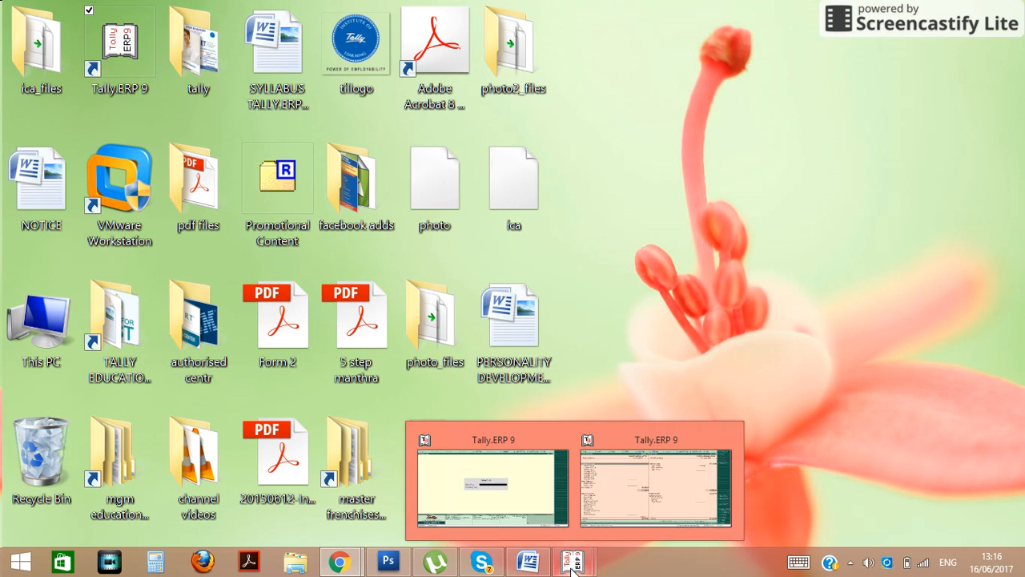
click(656, 473)
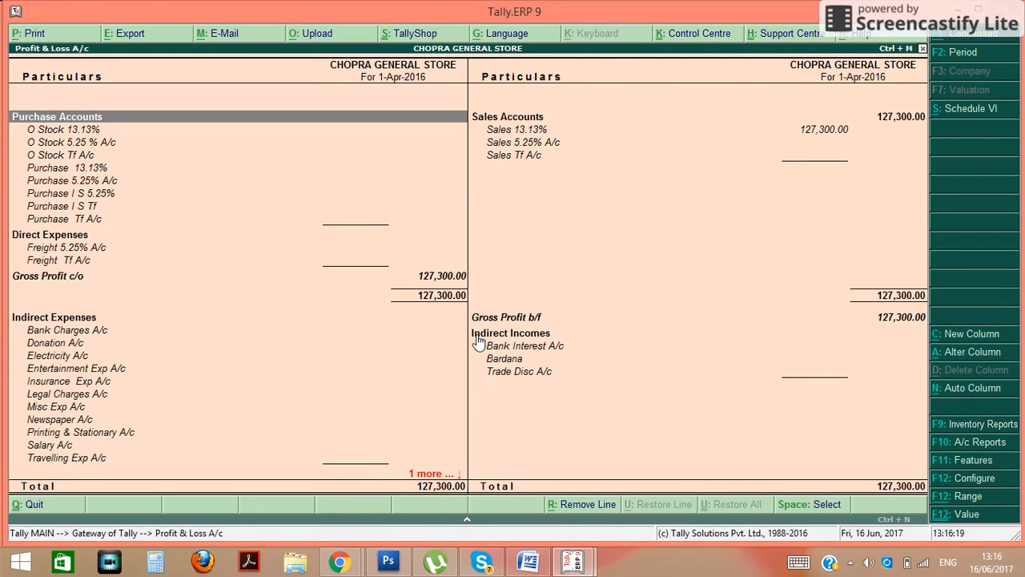